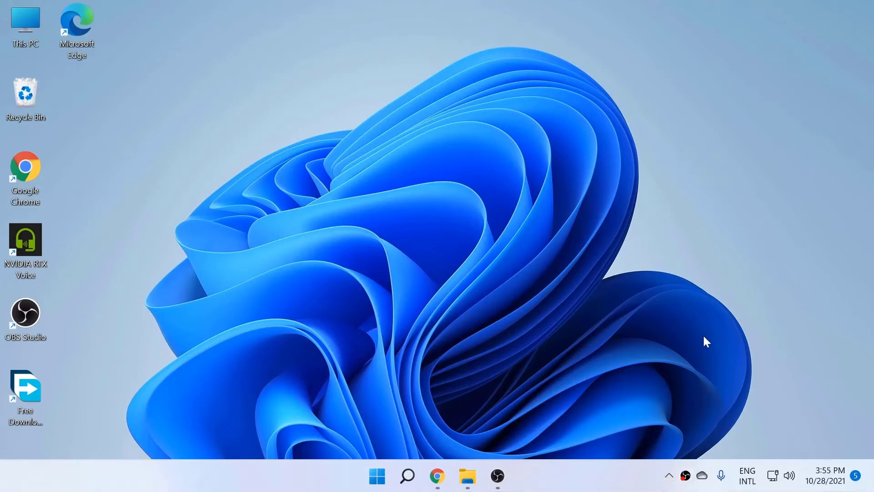
Step: Download RoundedTB_R3.zip (4.82 MB) from the latest GitHub release via Free Download Manager
{"action": "left_click", "coordinate": [437, 475]}
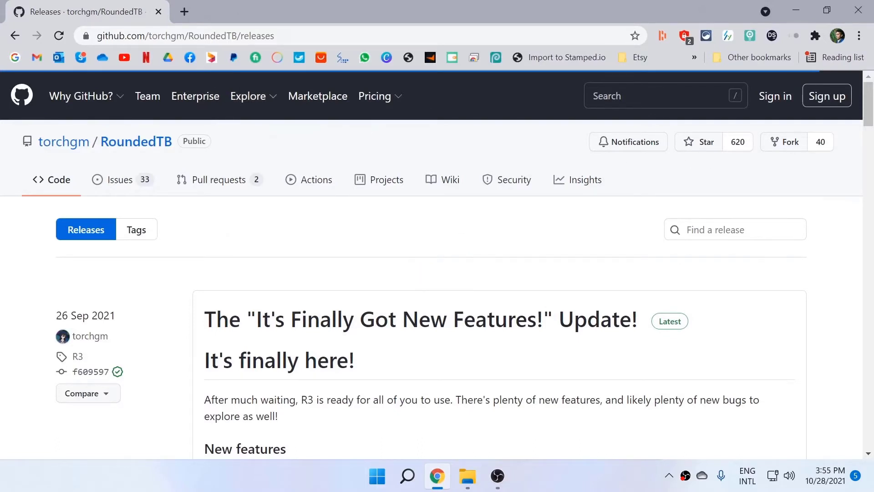
{"action": "left_click_drag", "start_coordinate": [274, 36], "coordinate": [97, 36]}
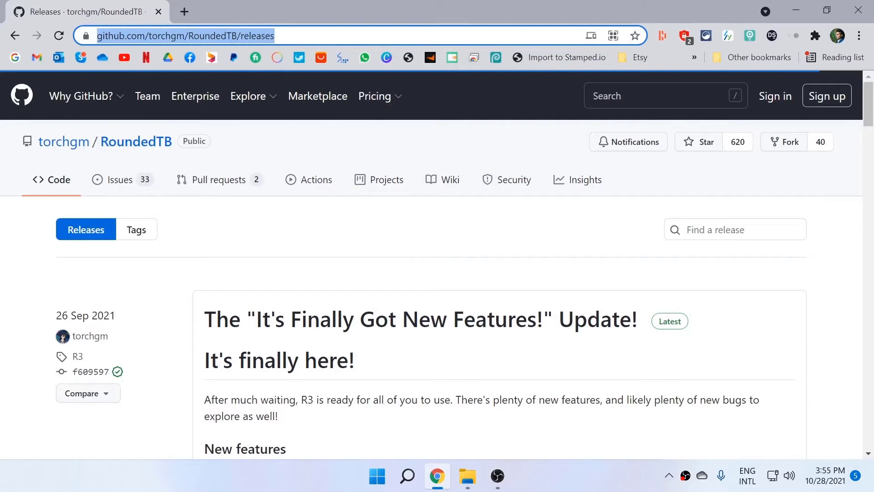
{"action": "left_click", "coordinate": [331, 218]}
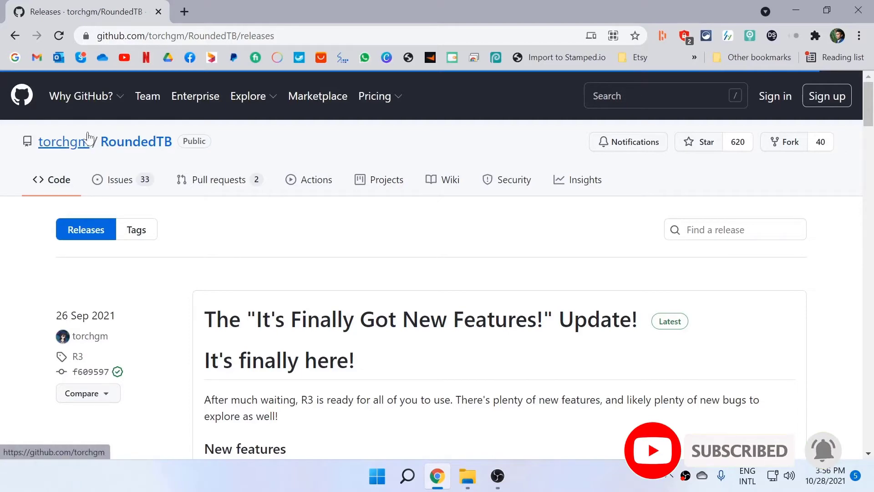
{"action": "scroll", "coordinate": [346, 150], "scroll_direction": "down", "scroll_amount": 1}
{"action": "scroll", "coordinate": [346, 150], "scroll_direction": "down", "scroll_amount": 12}
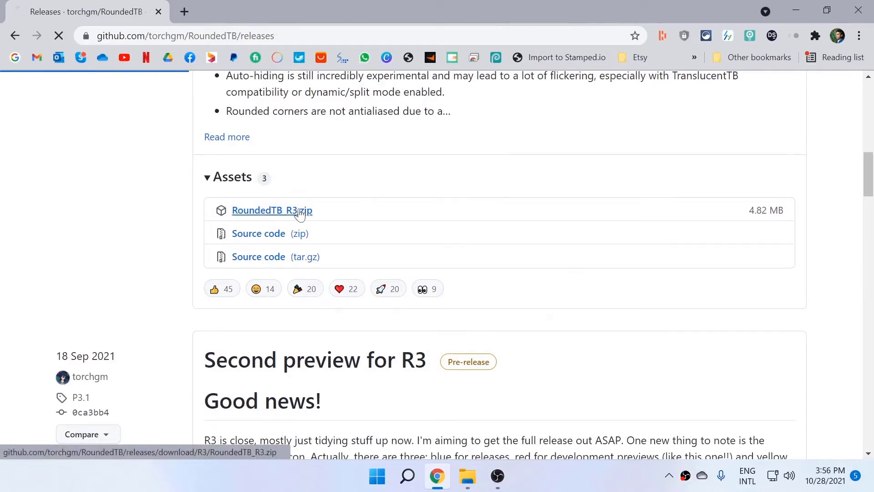
{"action": "left_click", "coordinate": [656, 294]}
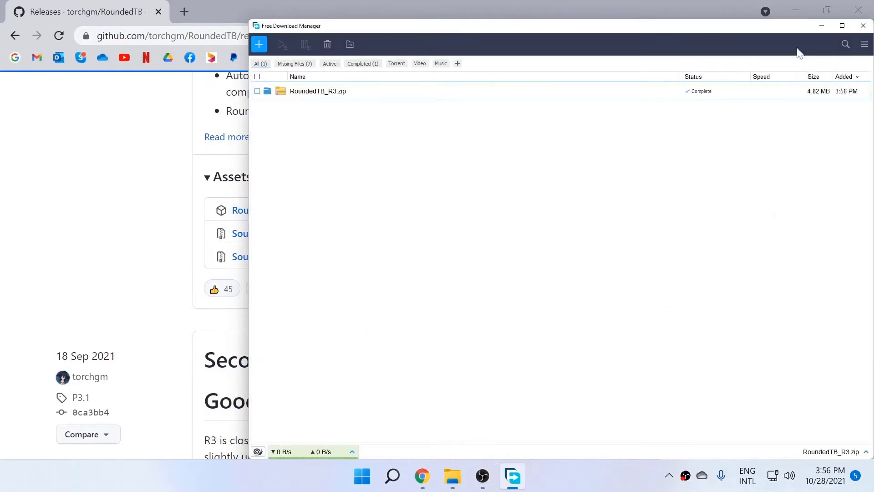
Step: Show the downloaded zip in its Downloads folder and widen the File Explorer window
{"action": "left_click", "coordinate": [267, 91]}
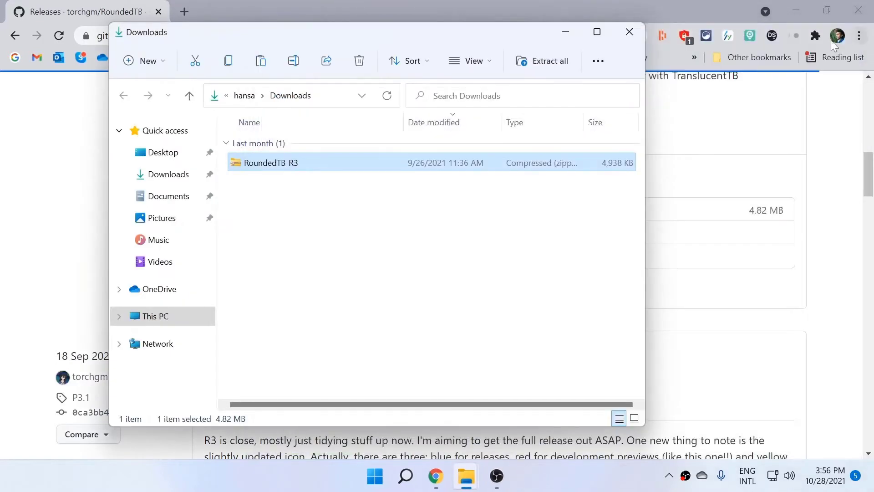
{"action": "left_click_drag", "start_coordinate": [450, 41], "coordinate": [472, 46]}
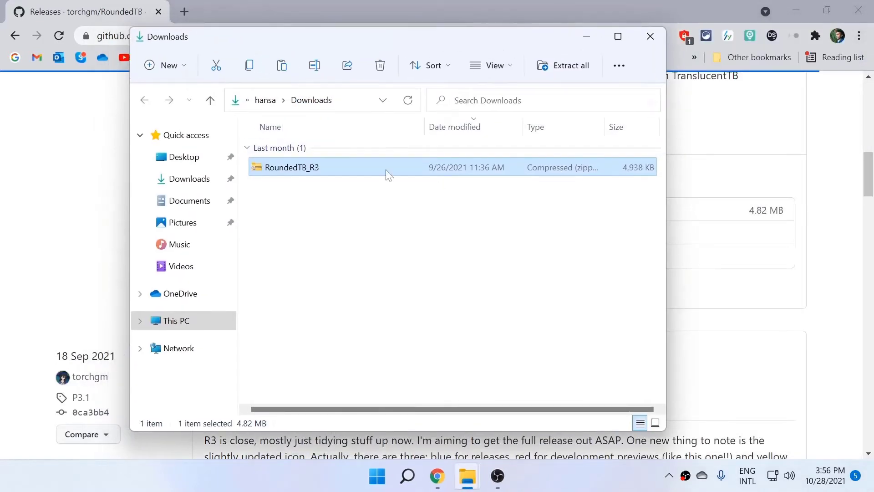
{"action": "left_click_drag", "start_coordinate": [668, 215], "coordinate": [780, 212]}
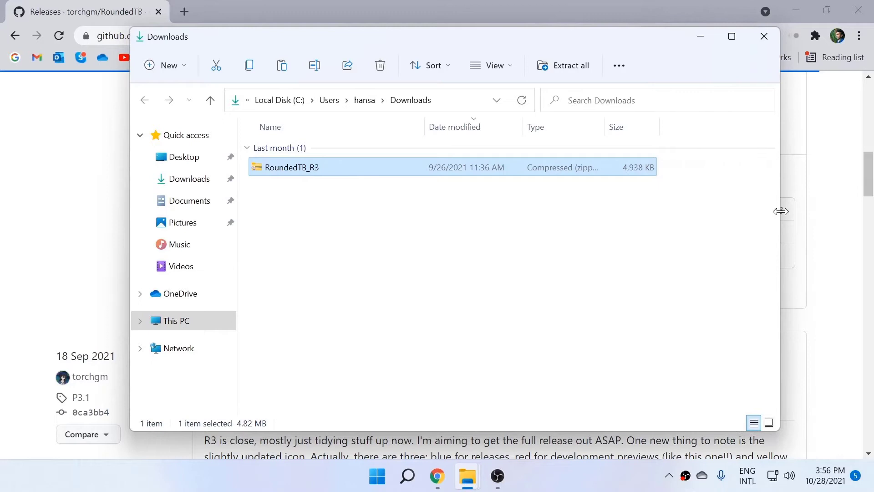
Step: Extract RoundedTB_R3.zip into a RoundedTB_R3 folder in Downloads, with Show extracted files unchecked
{"action": "right_click", "coordinate": [318, 171]}
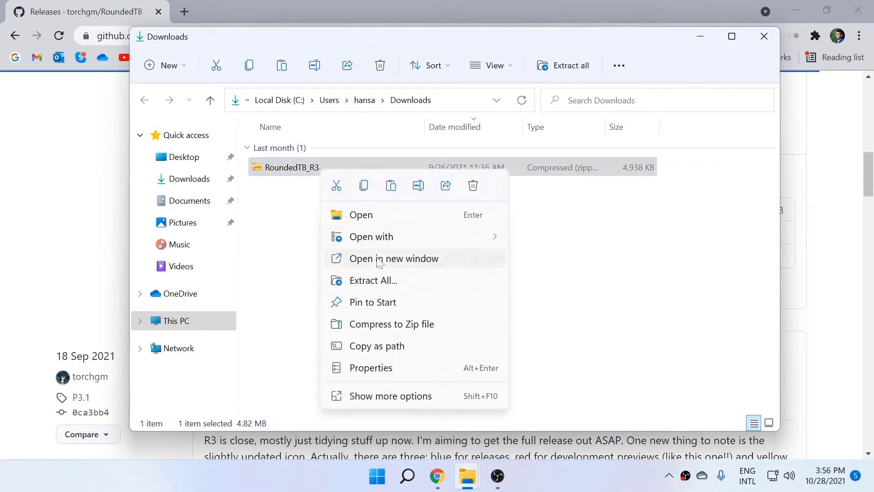
{"action": "left_click", "coordinate": [372, 280]}
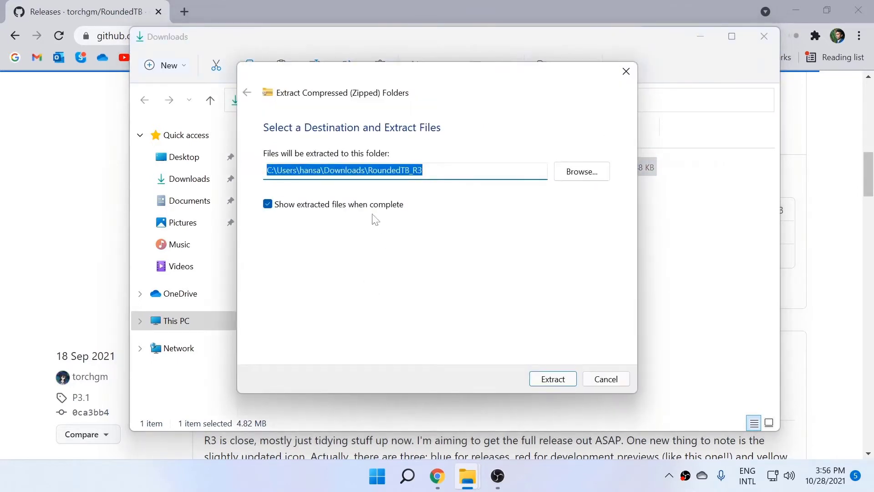
{"action": "left_click", "coordinate": [373, 205]}
{"action": "left_click", "coordinate": [548, 380]}
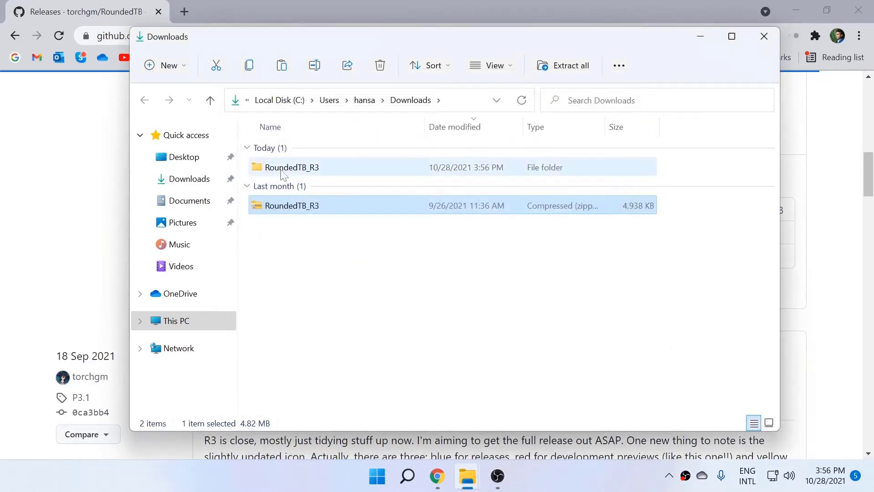
{"action": "left_click", "coordinate": [281, 173]}
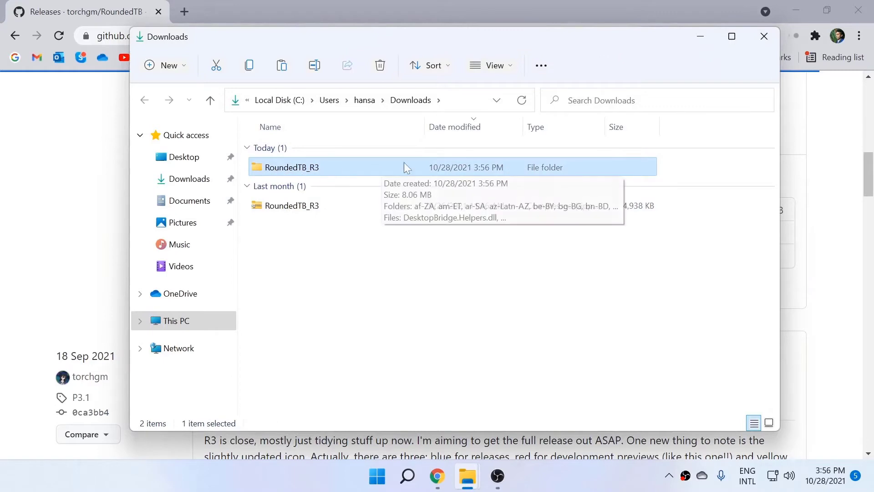
Step: Copy the RoundedTB_R3 folder and paste it into the root of Local Disk (C:)
{"action": "right_click", "coordinate": [286, 162]}
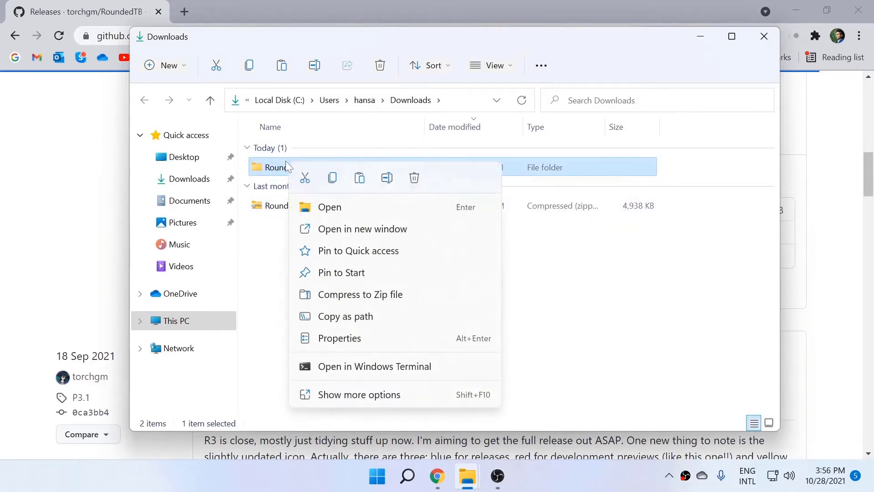
{"action": "left_click", "coordinate": [343, 180]}
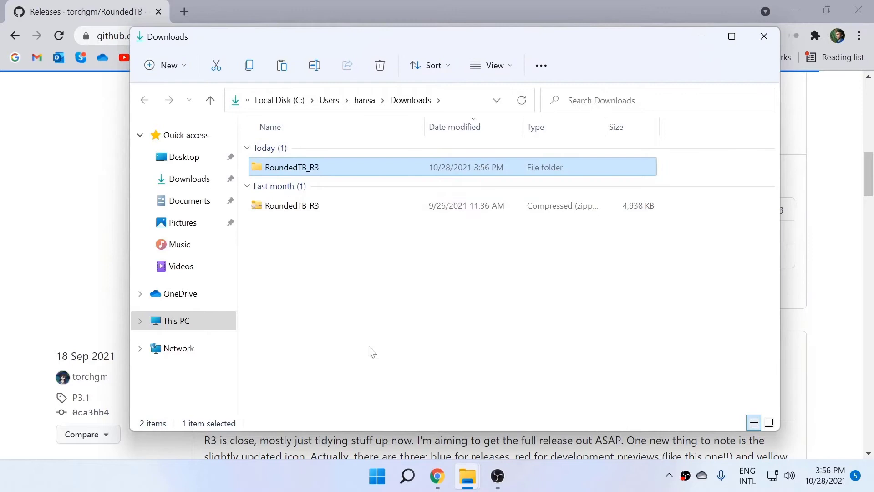
{"action": "left_click", "coordinate": [176, 321]}
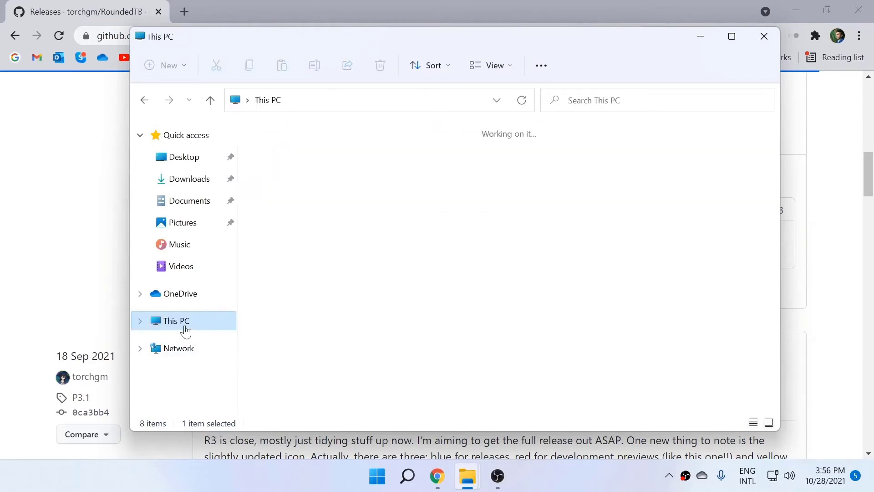
{"action": "double_click", "coordinate": [324, 254]}
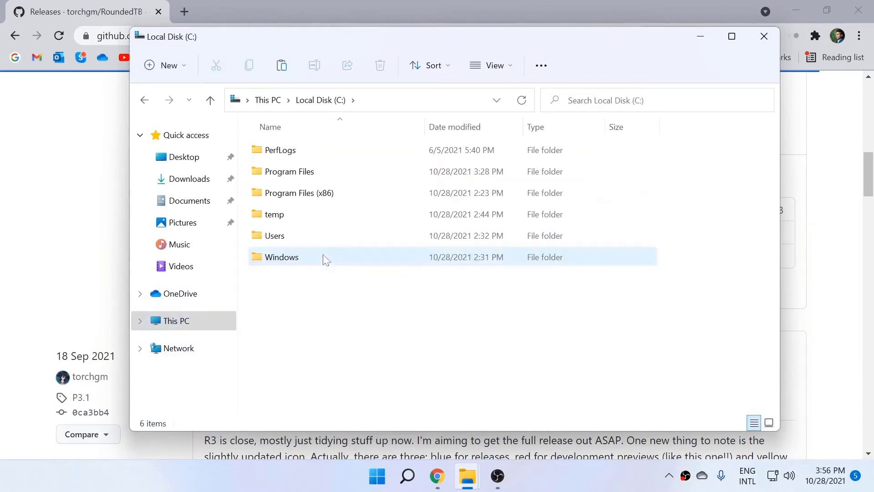
{"action": "right_click", "coordinate": [276, 317]}
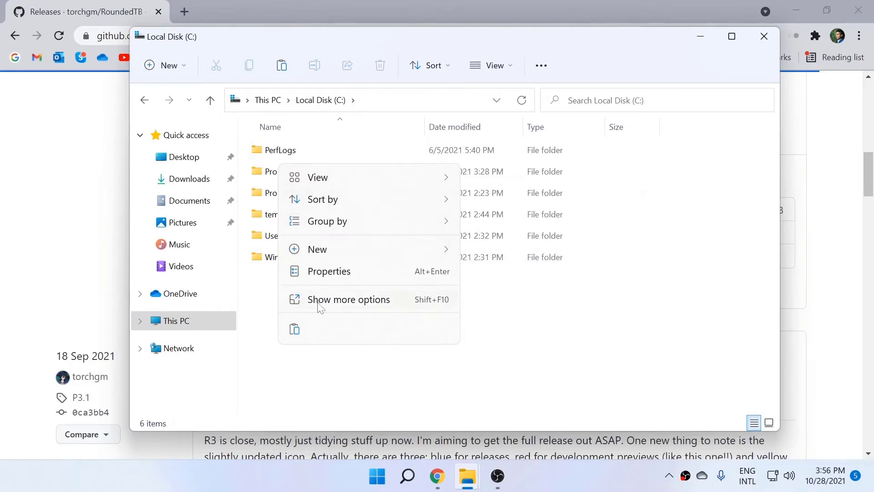
{"action": "left_click", "coordinate": [293, 330]}
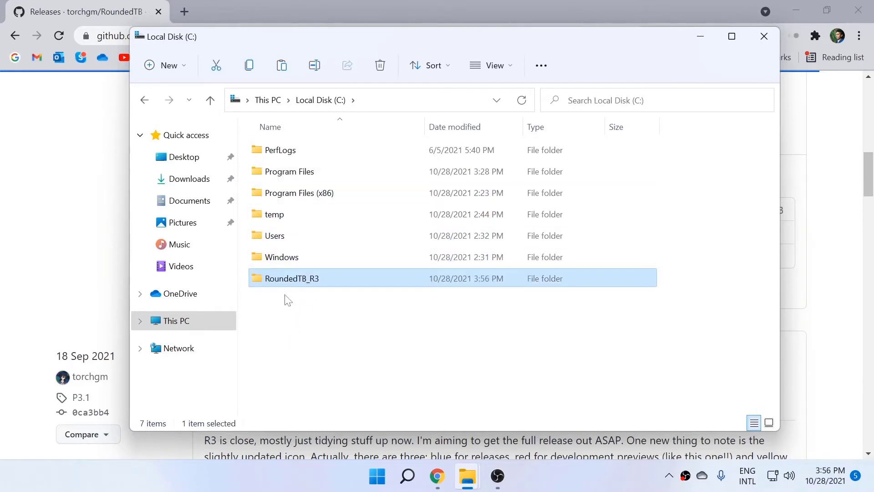
Step: Open C:\RoundedTB_R3 and launch the RoundedTB.exe application
{"action": "double_click", "coordinate": [302, 283]}
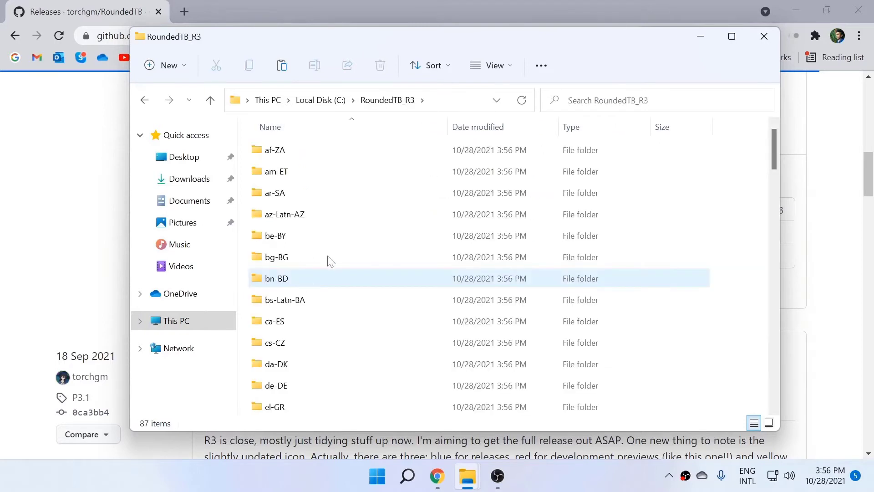
{"action": "left_click_drag", "start_coordinate": [776, 149], "coordinate": [754, 369]}
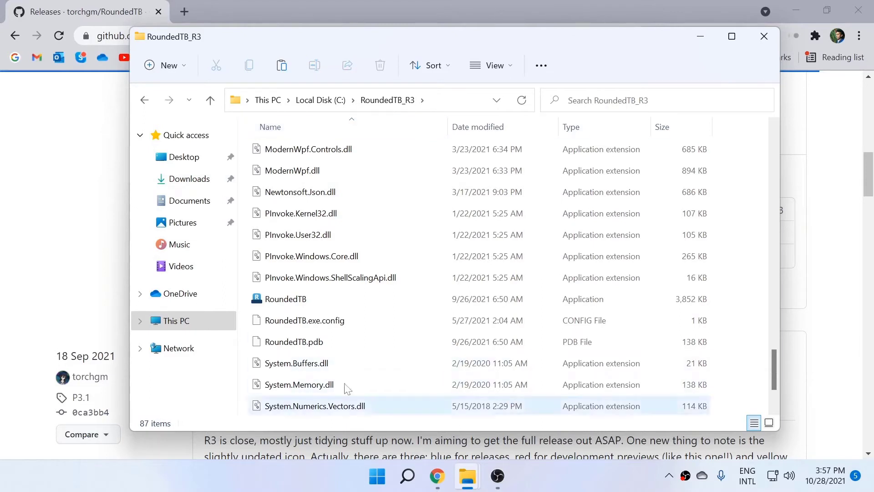
{"action": "left_click_drag", "start_coordinate": [773, 362], "coordinate": [773, 370]}
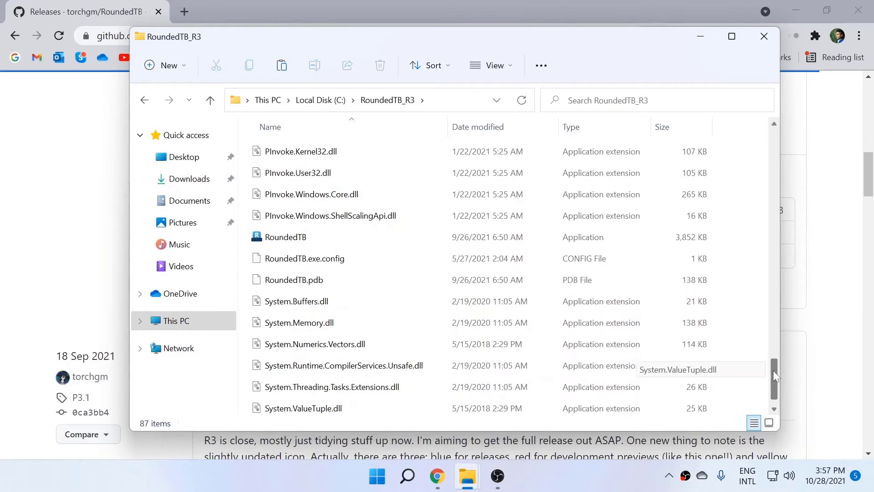
{"action": "double_click", "coordinate": [299, 239]}
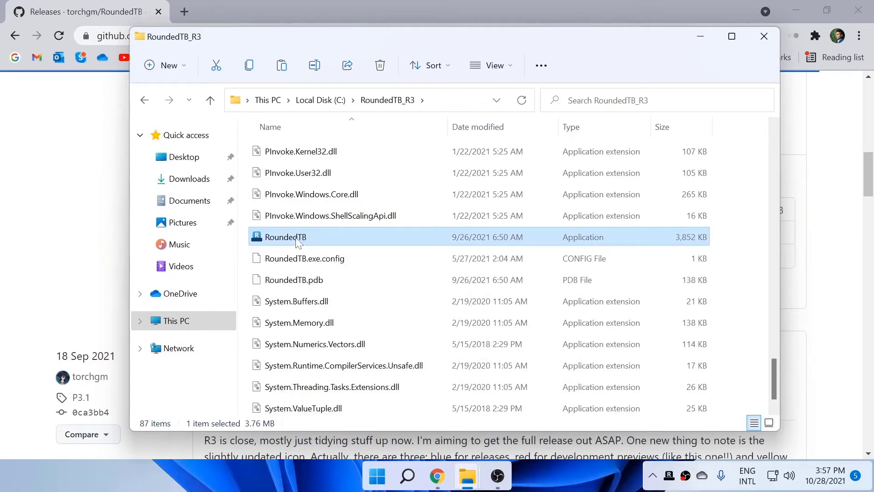
Step: Minimize Chrome and Explorer, then show and centre the RoundedTB settings window (Margin 3, Corner radius 7)
{"action": "left_click", "coordinate": [800, 17]}
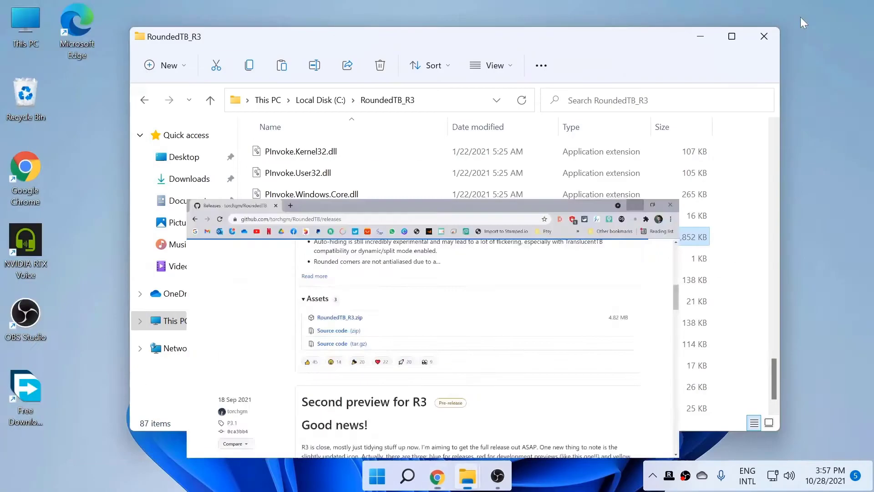
{"action": "left_click", "coordinate": [700, 36]}
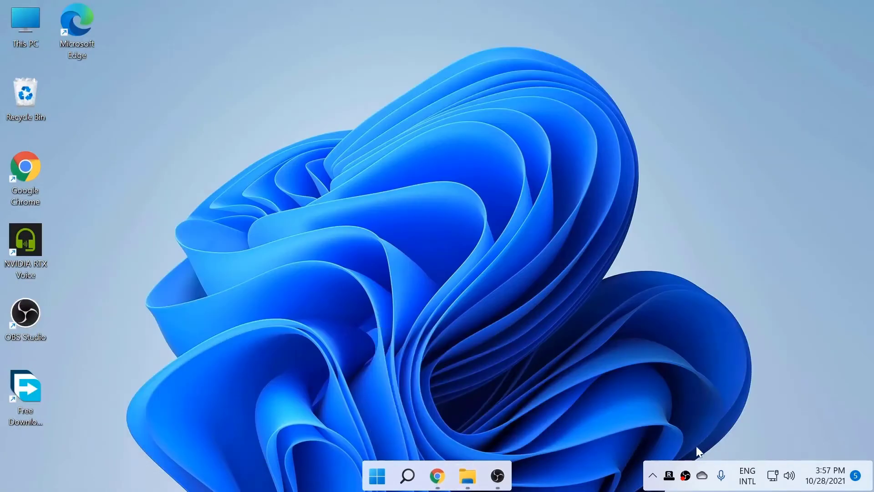
{"action": "right_click", "coordinate": [669, 477]}
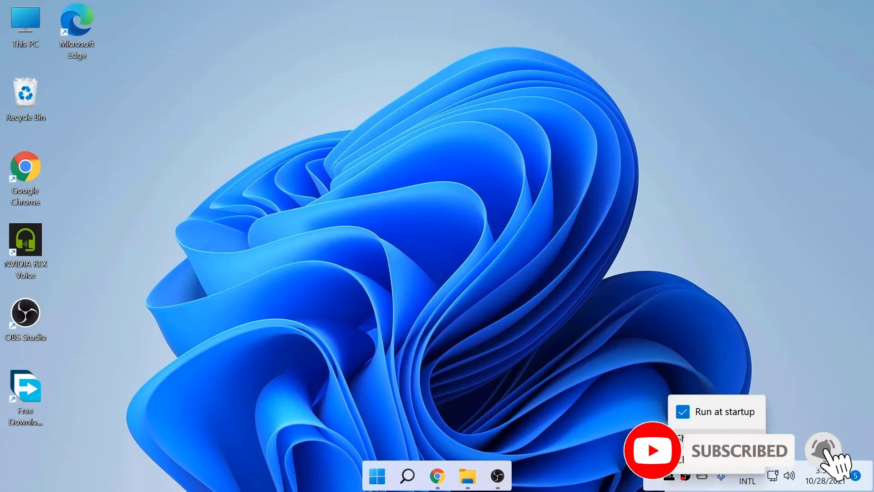
{"action": "left_click", "coordinate": [669, 477]}
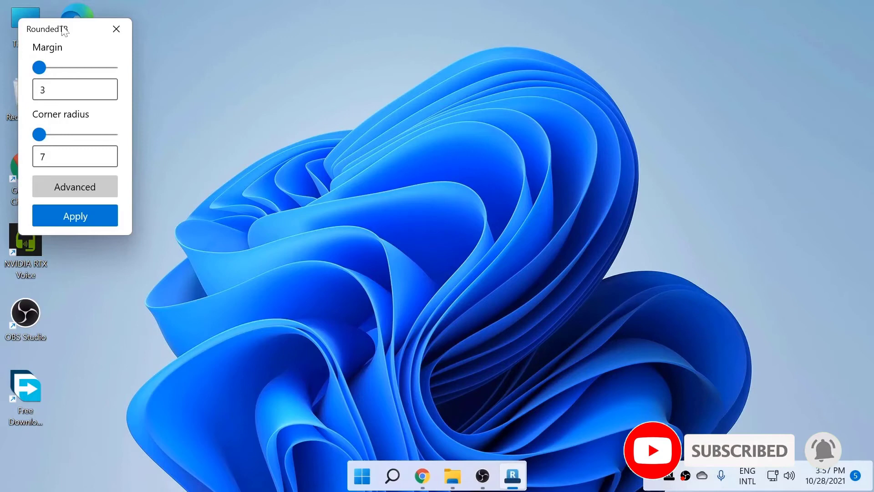
{"action": "left_click_drag", "start_coordinate": [65, 31], "coordinate": [268, 51]}
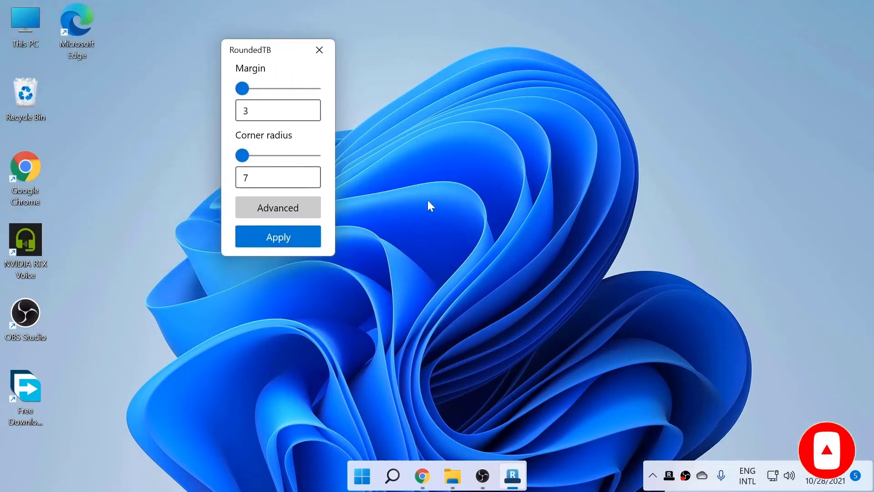
{"action": "left_click", "coordinate": [279, 210]}
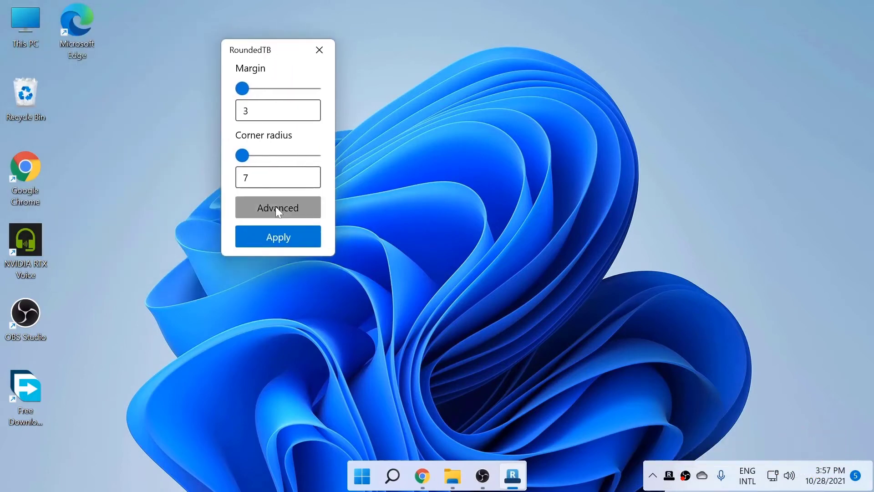
Step: Turn Dynamic mode off and apply, then re-enable it with Show system tray and apply
{"action": "left_click_drag", "start_coordinate": [345, 51], "coordinate": [384, 54]}
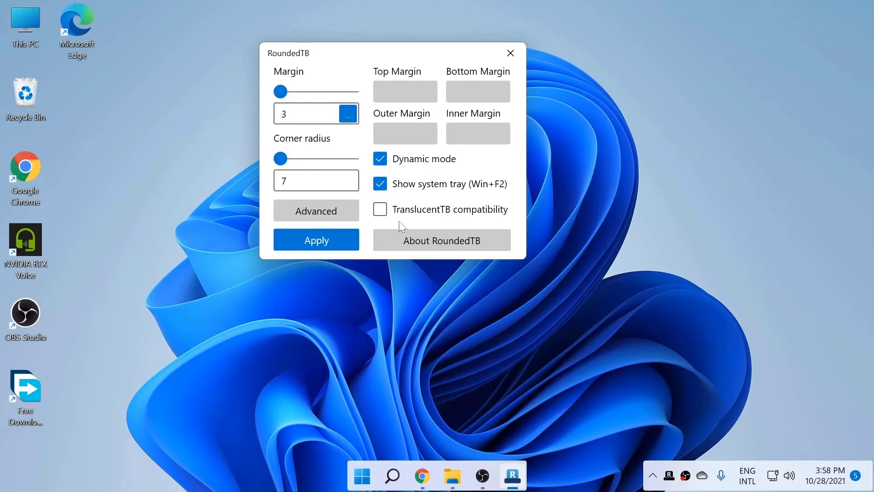
{"action": "left_click", "coordinate": [380, 159]}
{"action": "left_click", "coordinate": [324, 236]}
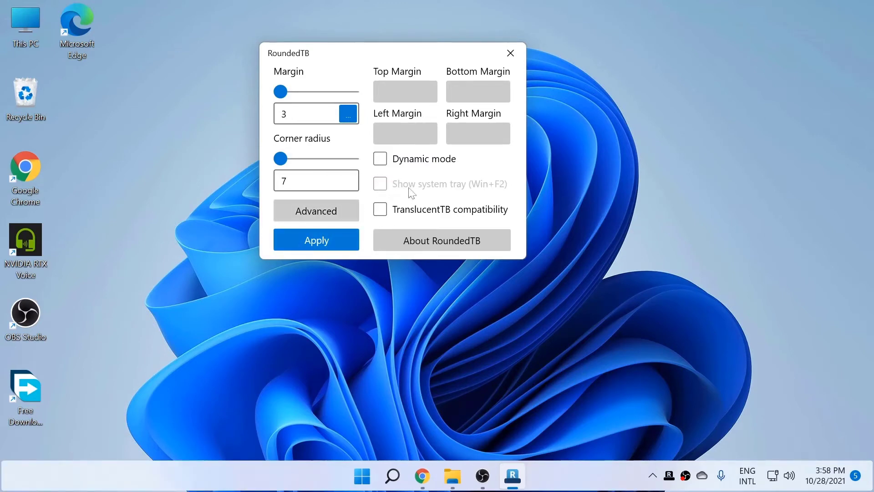
{"action": "left_click", "coordinate": [380, 159]}
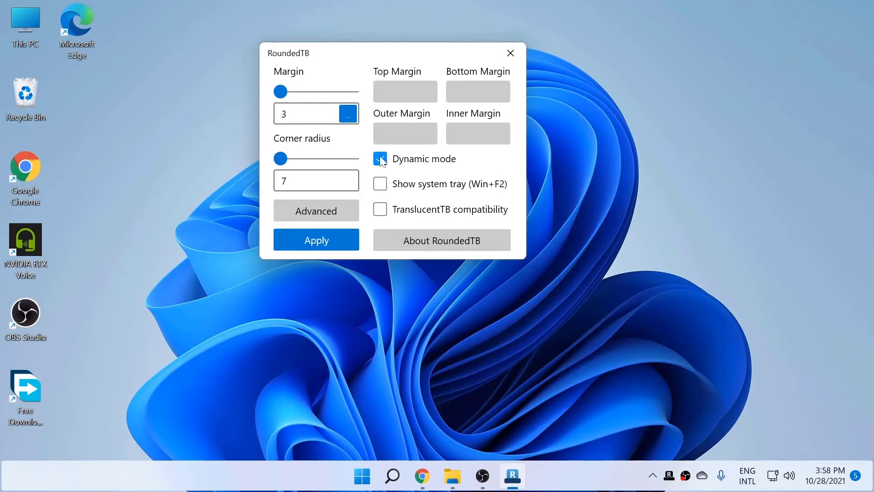
{"action": "left_click", "coordinate": [381, 184]}
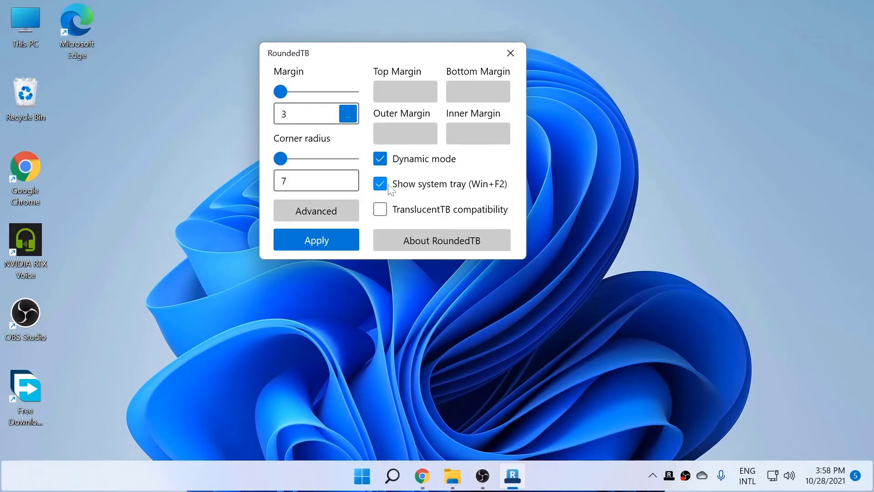
{"action": "left_click", "coordinate": [329, 240]}
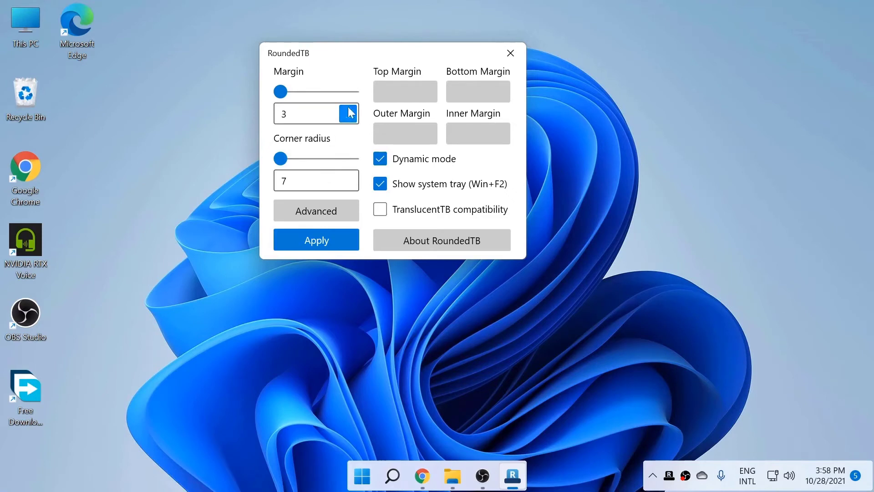
Step: Try larger values, then settle the Margin slider on 3 and Corner radius on about 11
{"action": "left_click_drag", "start_coordinate": [281, 92], "coordinate": [361, 100]}
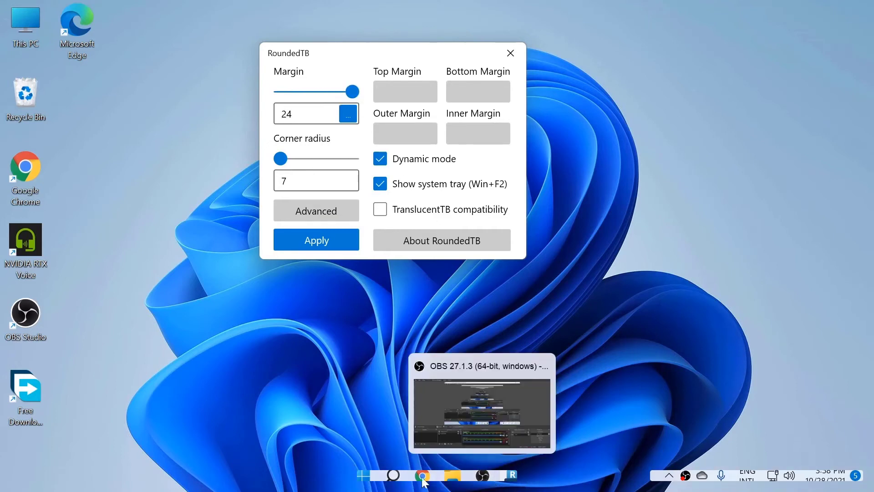
{"action": "left_click_drag", "start_coordinate": [350, 93], "coordinate": [292, 99]}
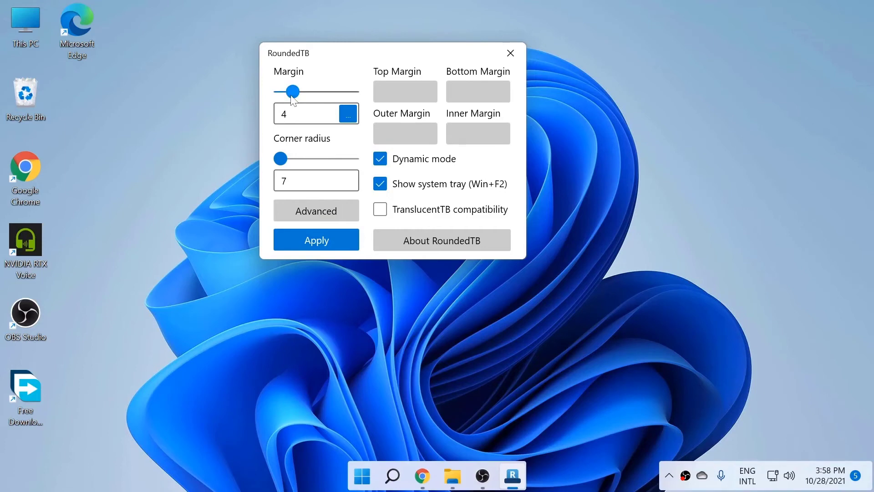
{"action": "left_click_drag", "start_coordinate": [293, 97], "coordinate": [290, 94]}
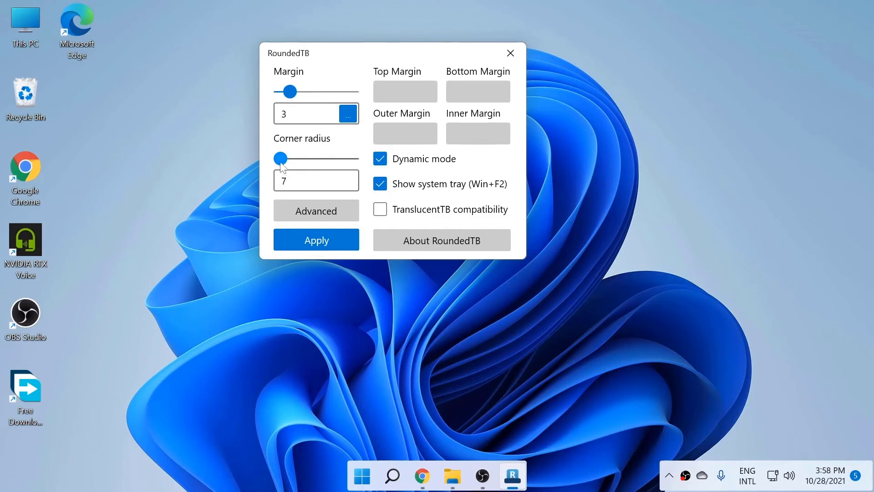
{"action": "left_click_drag", "start_coordinate": [282, 165], "coordinate": [317, 164]}
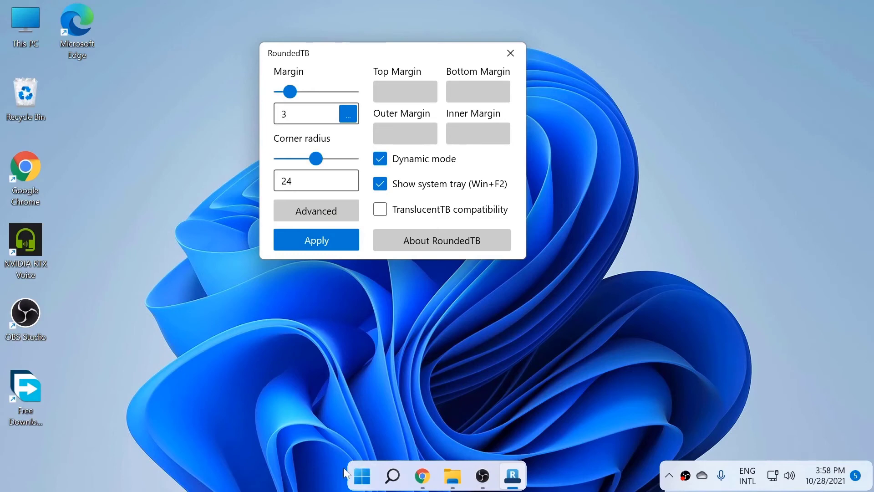
{"action": "left_click_drag", "start_coordinate": [321, 162], "coordinate": [299, 162]}
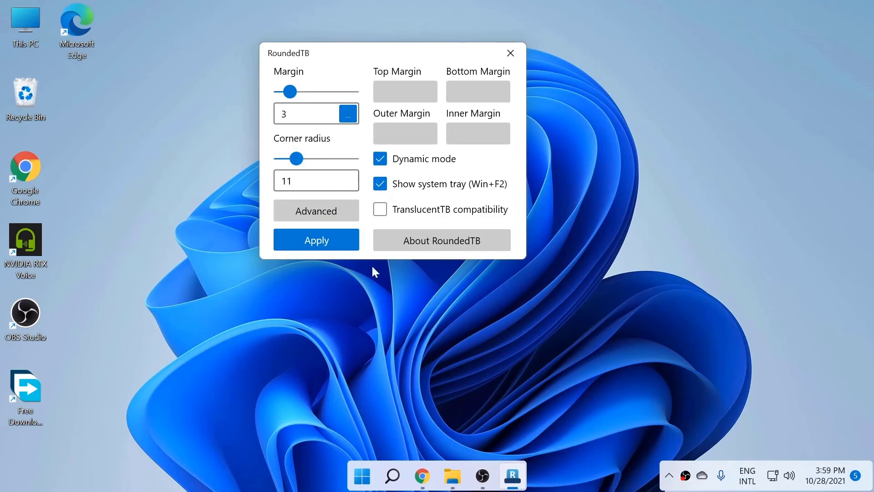
Step: Apply the new margin and corner radius and close the RoundedTB settings window
{"action": "left_click", "coordinate": [340, 238]}
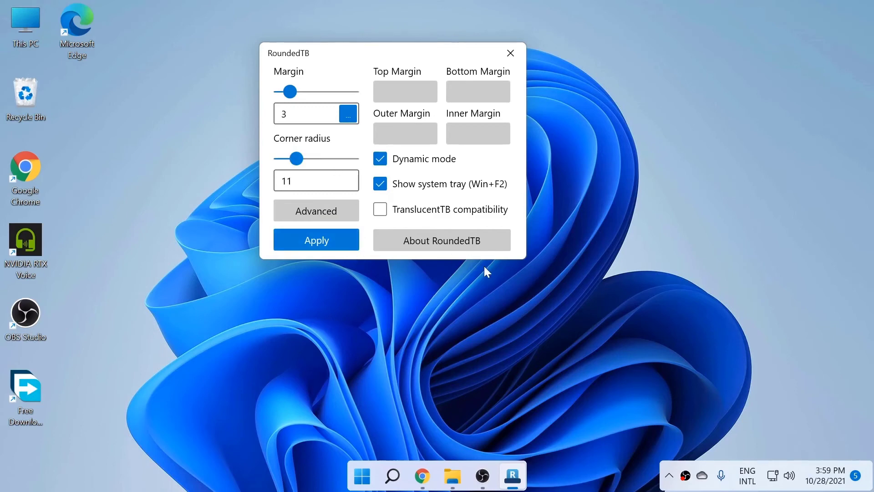
{"action": "left_click", "coordinate": [324, 239]}
{"action": "left_click", "coordinate": [510, 53]}
{"action": "left_click", "coordinate": [671, 477]}
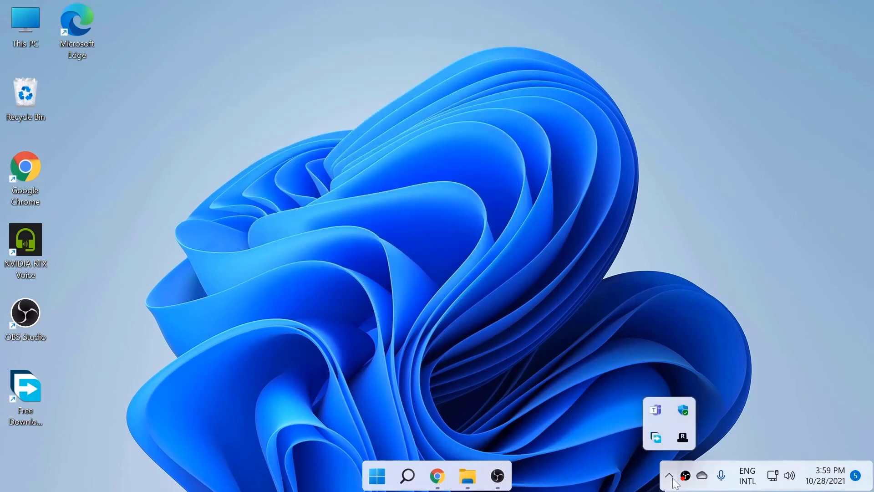
Step: Confirm Run at startup is checked in the RoundedTB tray menu, then dismiss the menu
{"action": "right_click", "coordinate": [685, 441]}
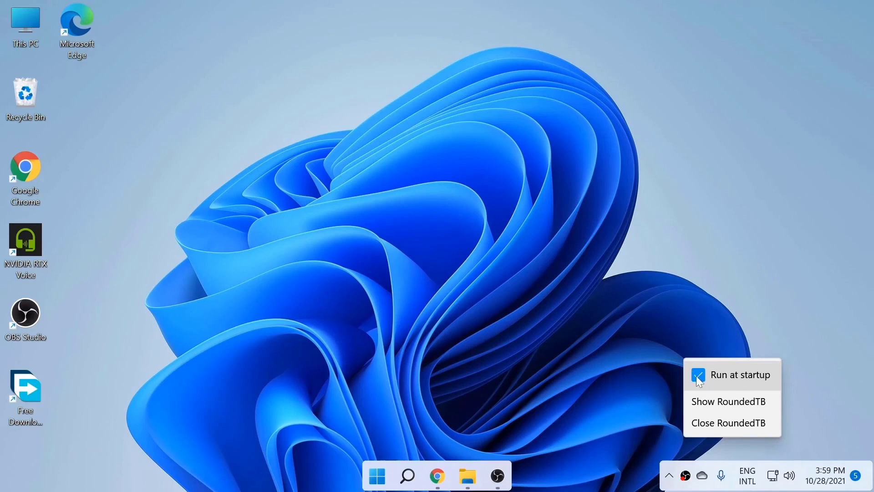
{"action": "left_click", "coordinate": [579, 372]}
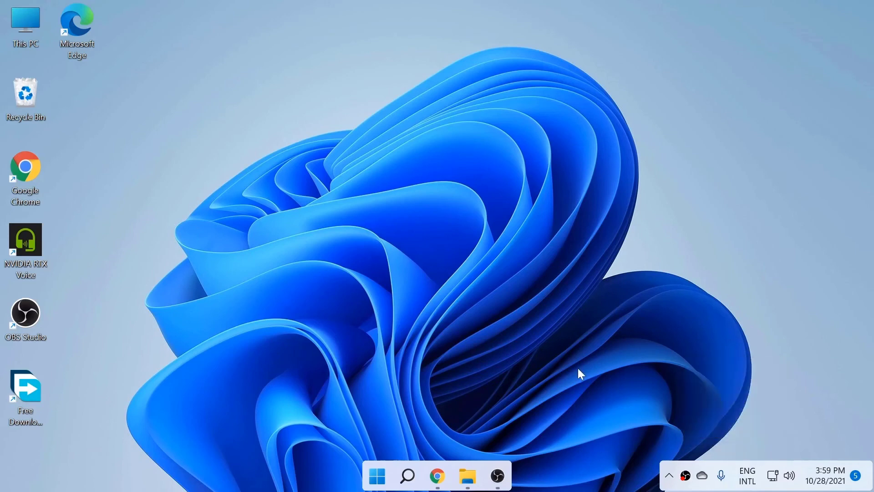